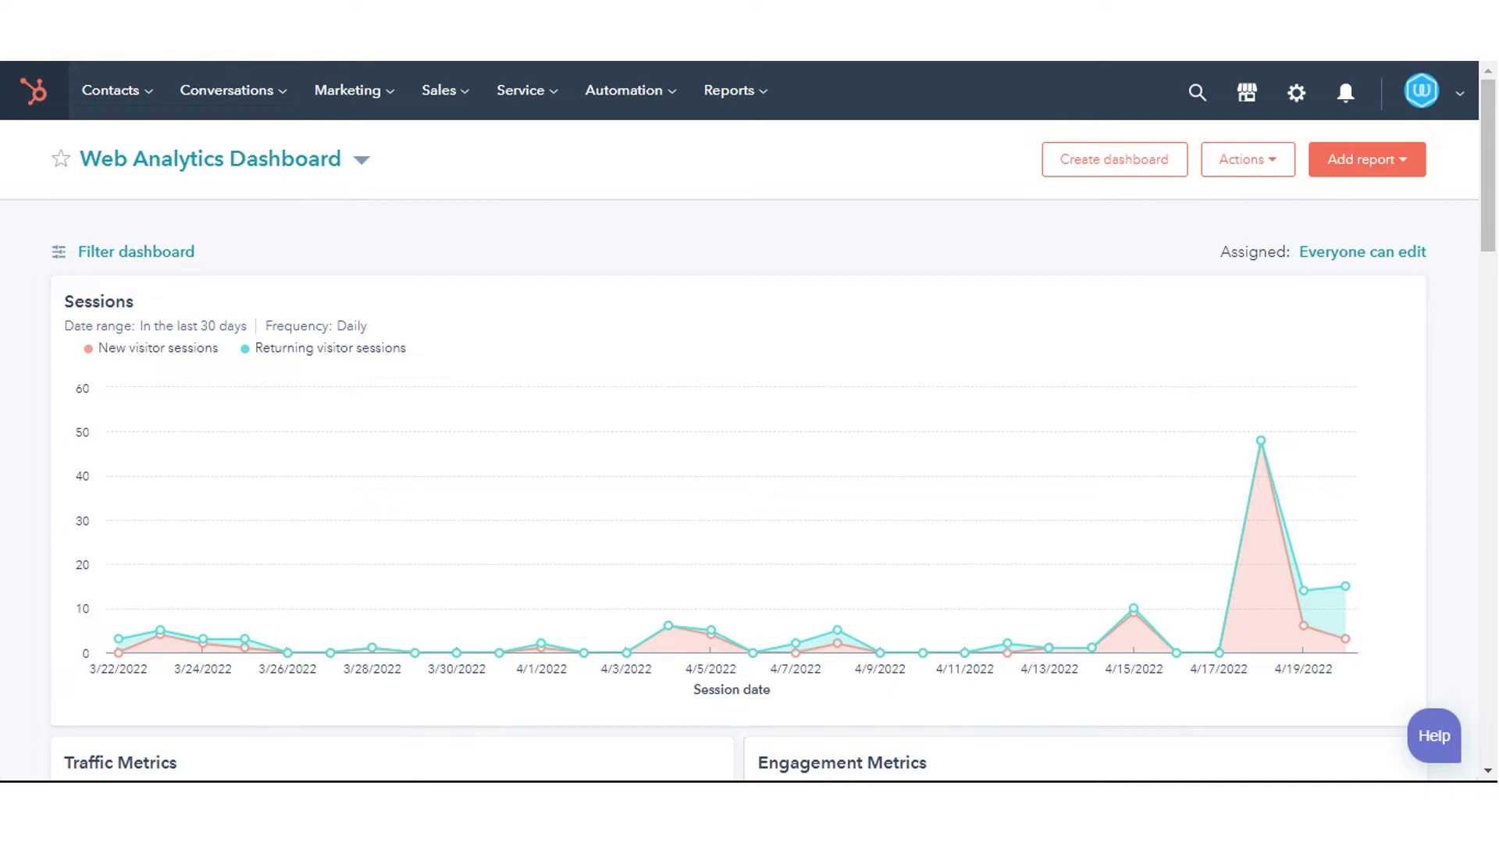
Go to Marketing > Lead Capture > Forms to list the forms.
{"action": "left_click", "coordinate": [350, 101]}
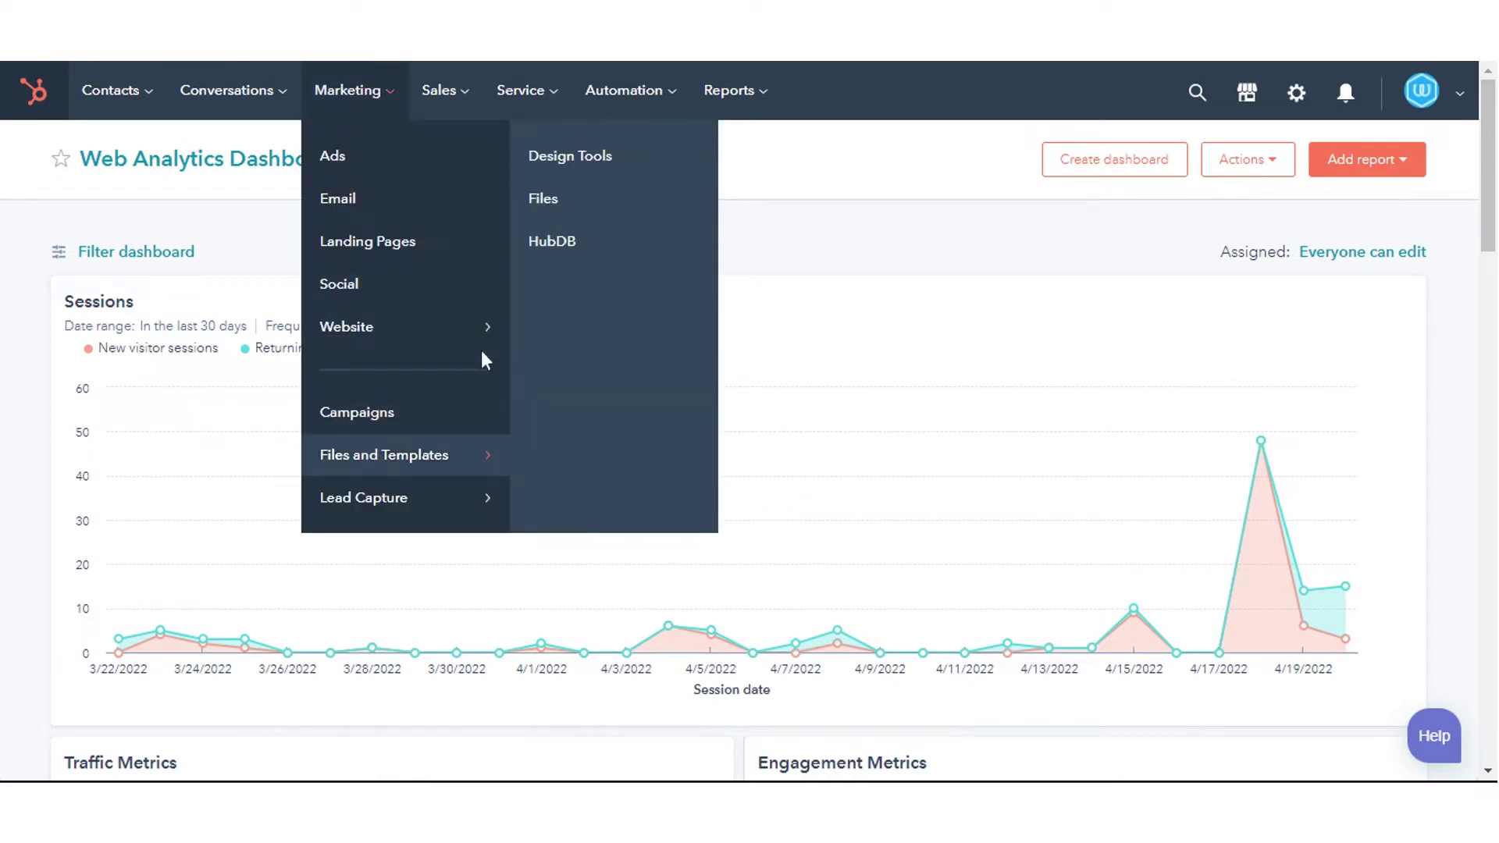
{"action": "mouse_move", "coordinate": [363, 498]}
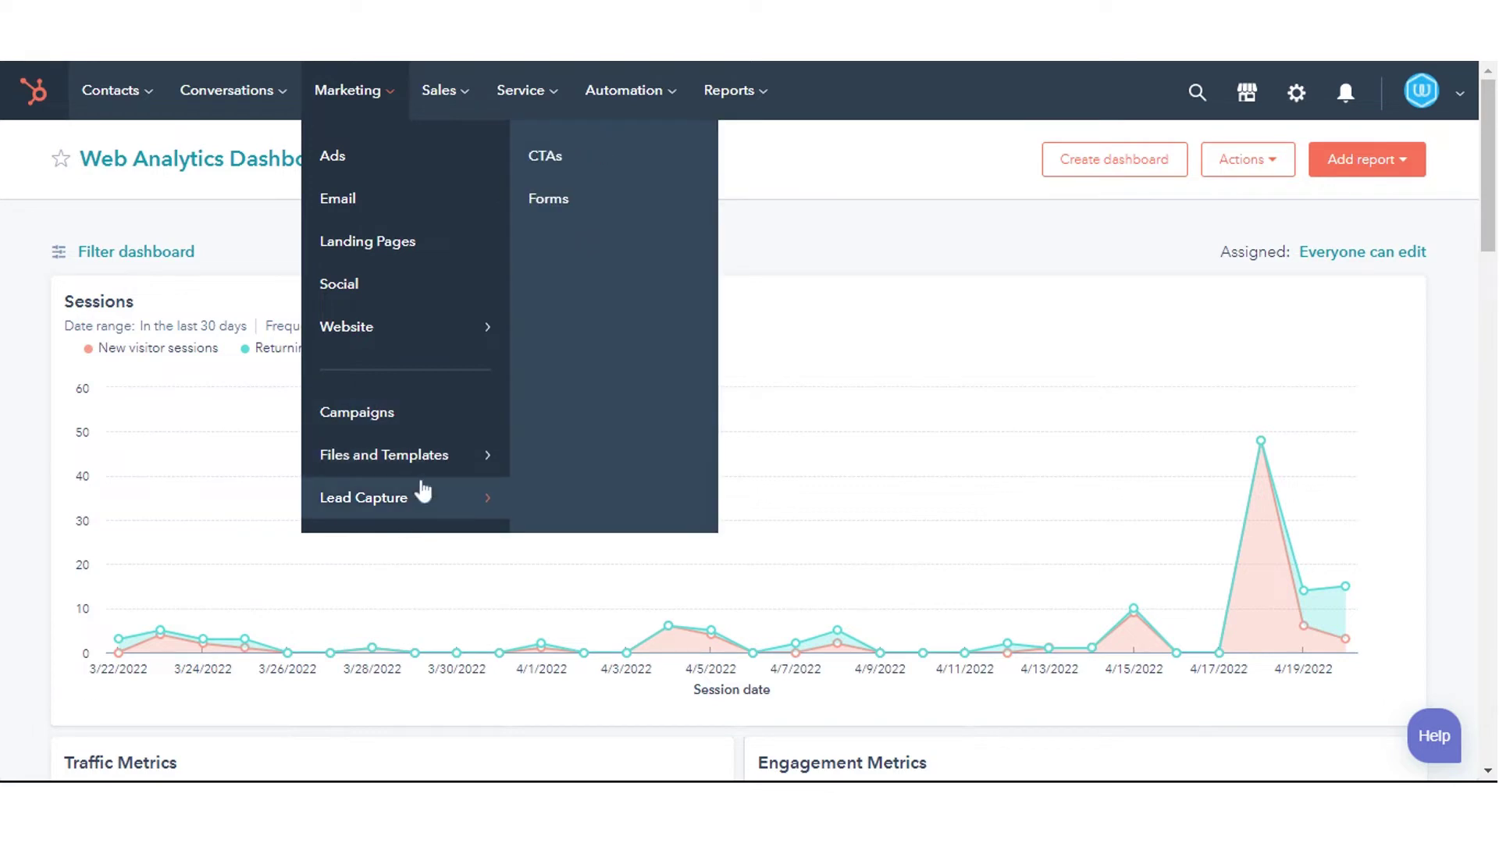
{"action": "left_click", "coordinate": [554, 202]}
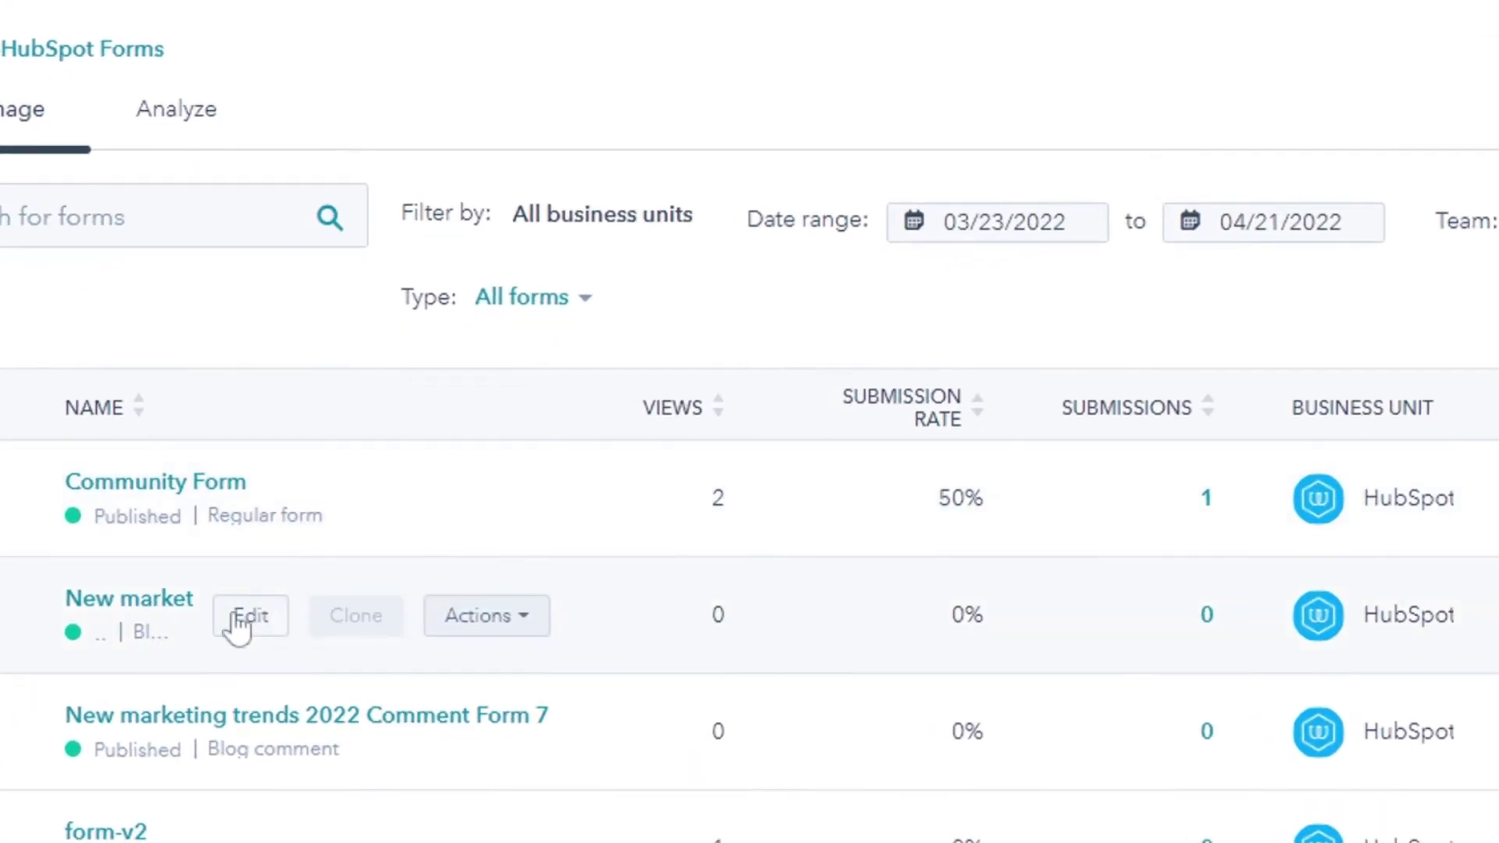
Edit the New marketing trends Comment Form.
{"action": "left_click", "coordinate": [248, 616]}
{"action": "scroll", "coordinate": [1045, 480], "scroll_direction": "down", "scroll_amount": 2}
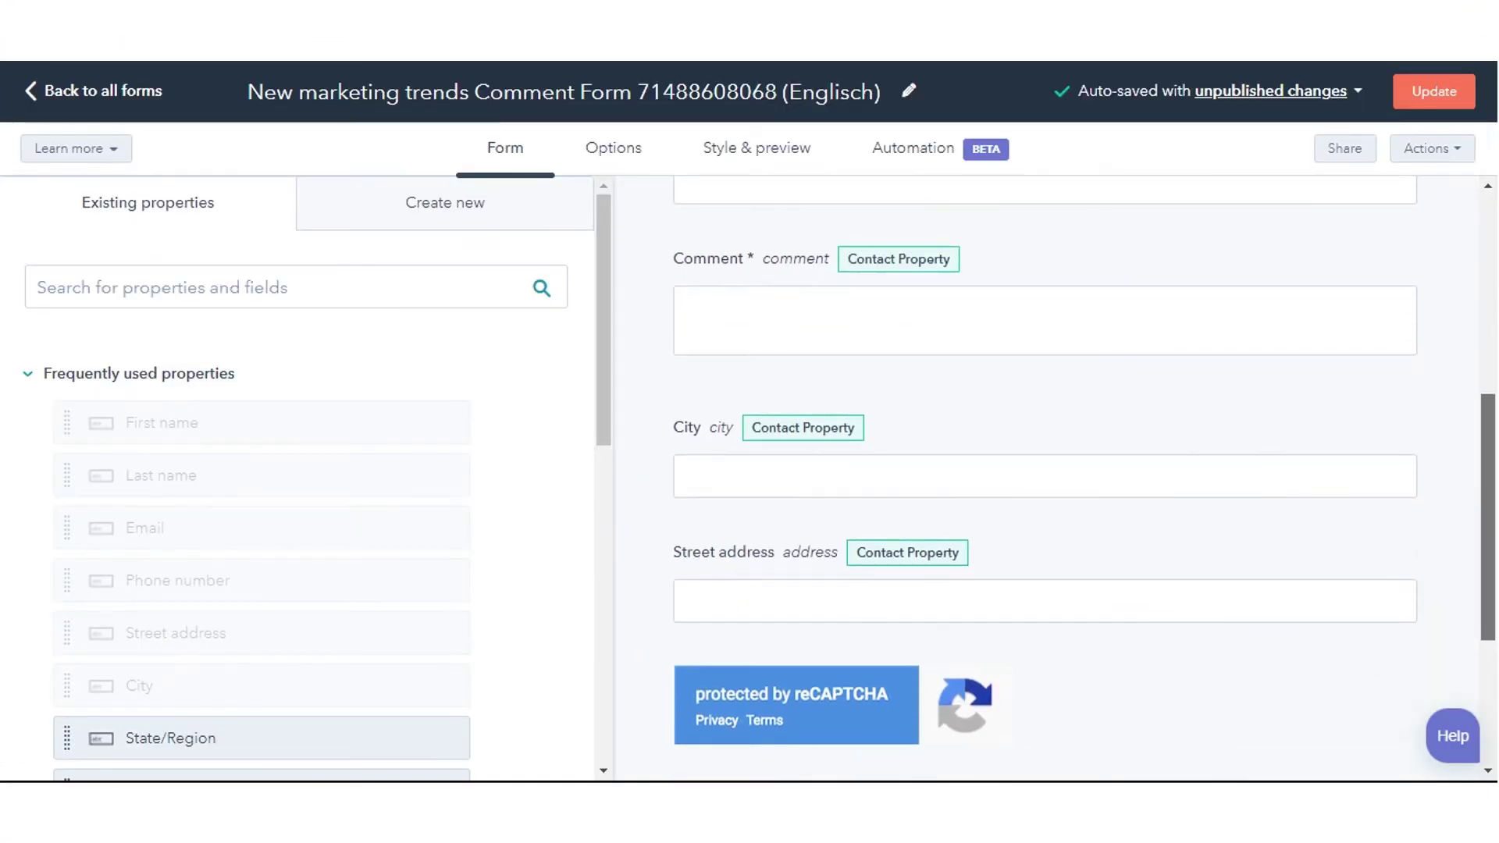
{"action": "scroll", "coordinate": [1045, 480], "scroll_direction": "up", "scroll_amount": 4}
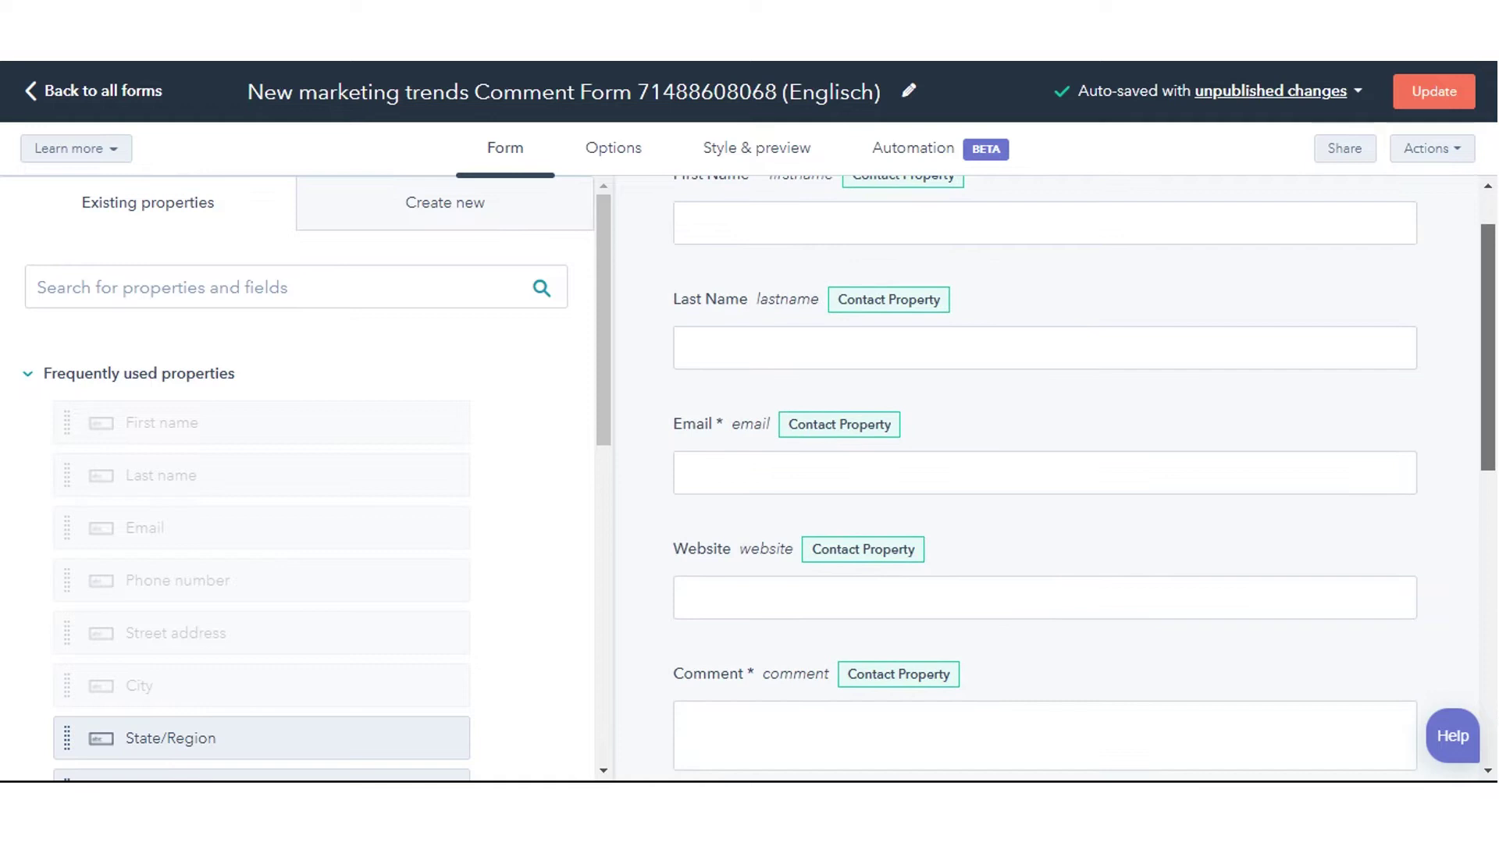
{"action": "scroll", "coordinate": [748, 480], "scroll_direction": "down", "scroll_amount": 4}
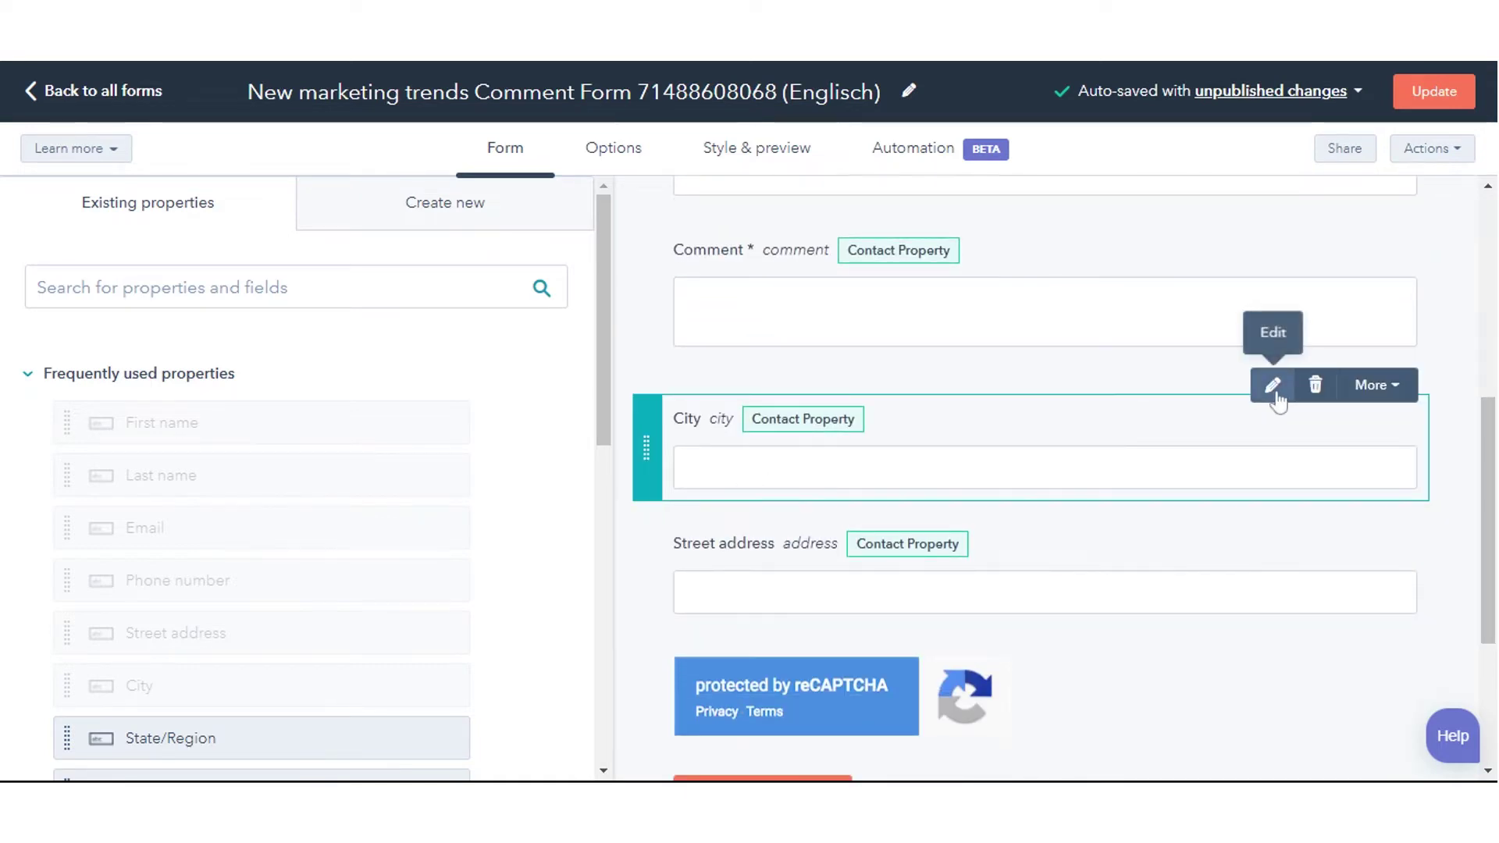
Open the City field's Logic tab and keep the dependent rule at 'is equal to'.
{"action": "left_click", "coordinate": [1276, 391]}
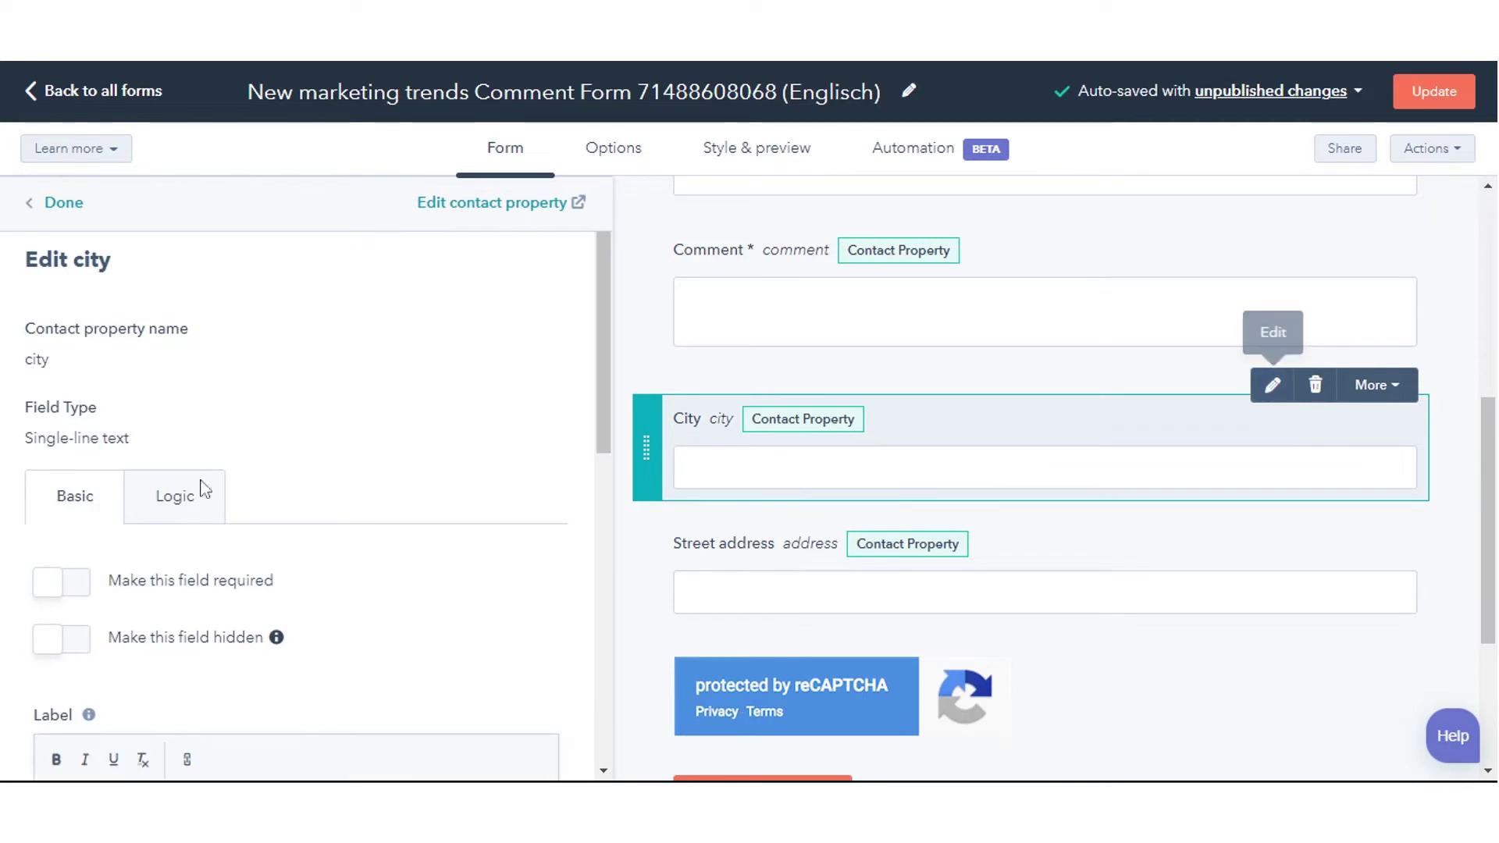
{"action": "left_click", "coordinate": [172, 496]}
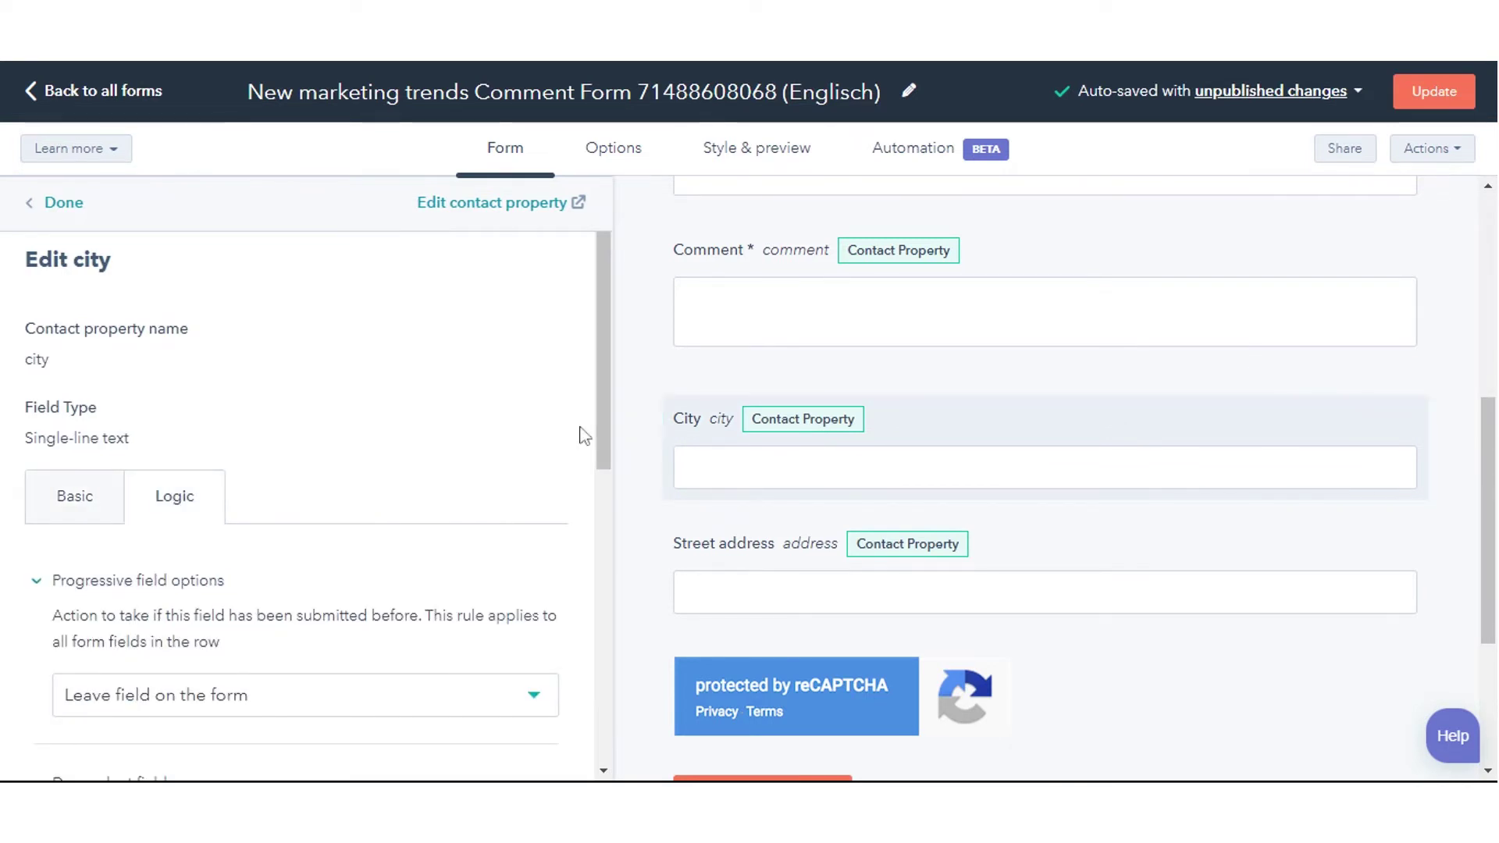
{"action": "left_click_drag", "start_coordinate": [598, 432], "coordinate": [604, 620]}
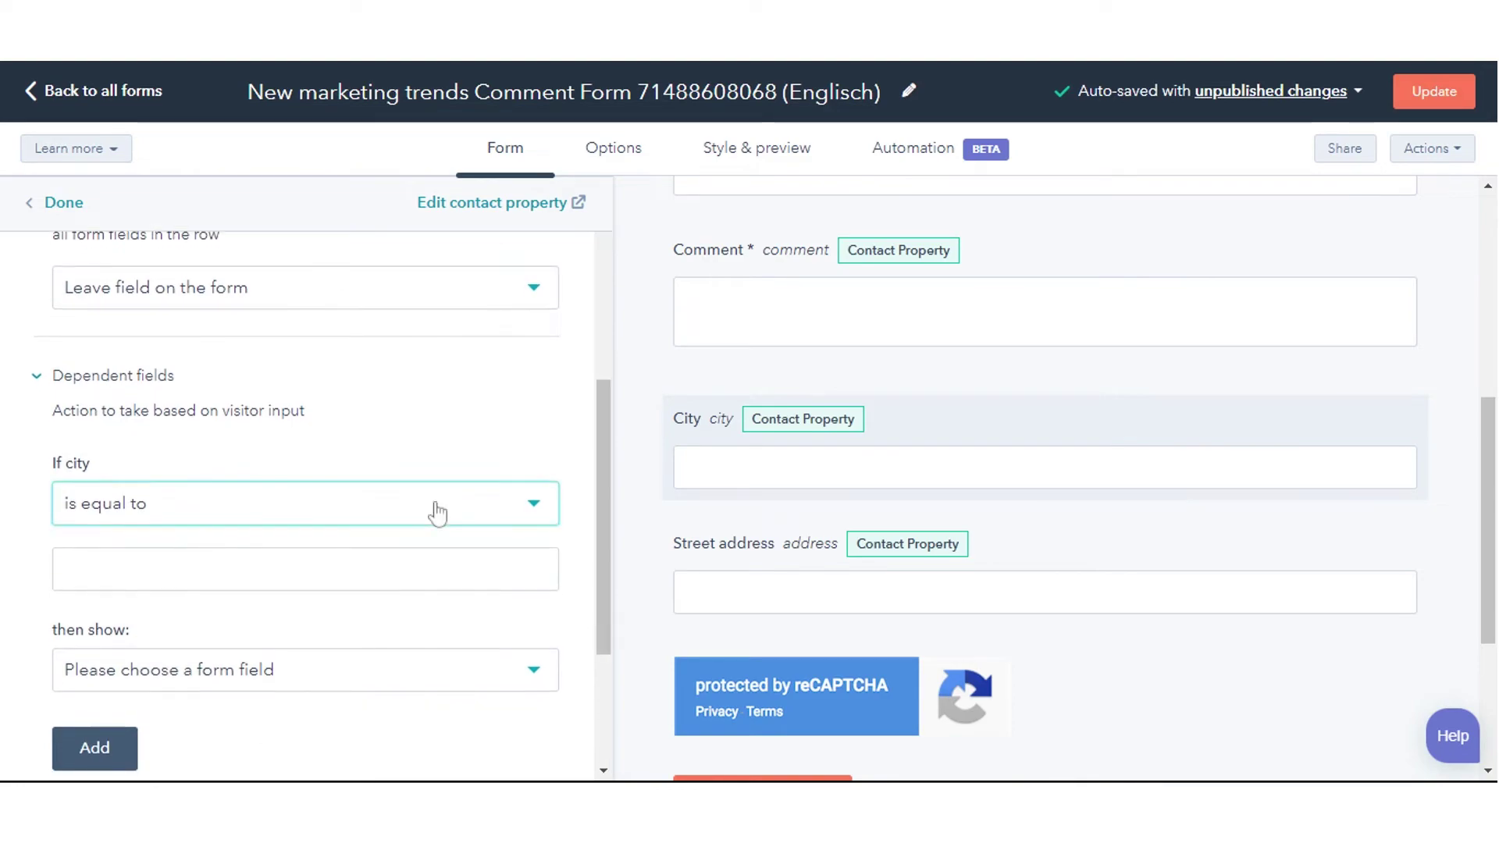
{"action": "left_click", "coordinate": [437, 513]}
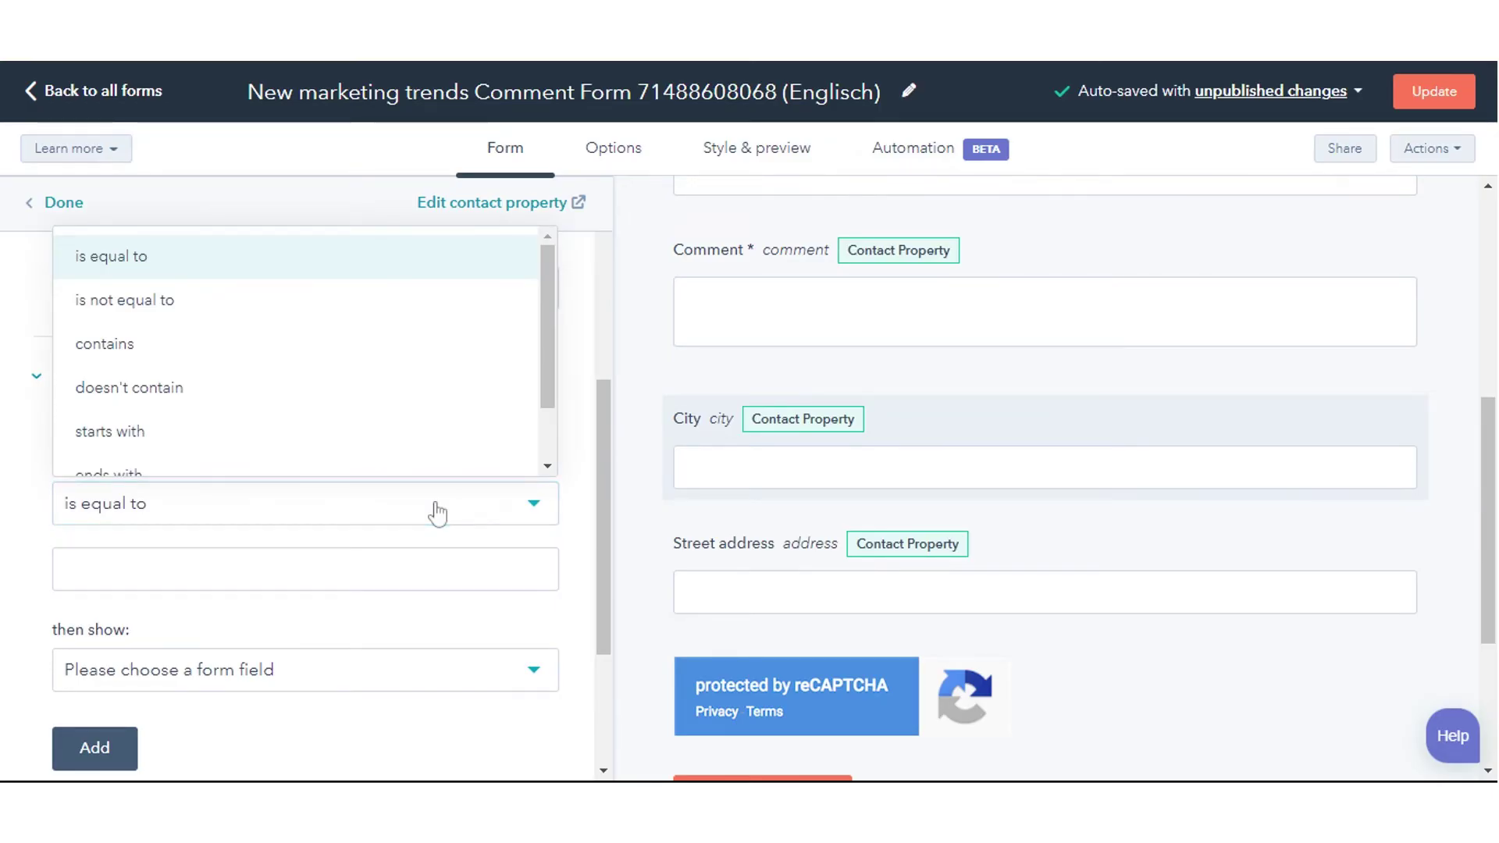
{"action": "left_click", "coordinate": [338, 265]}
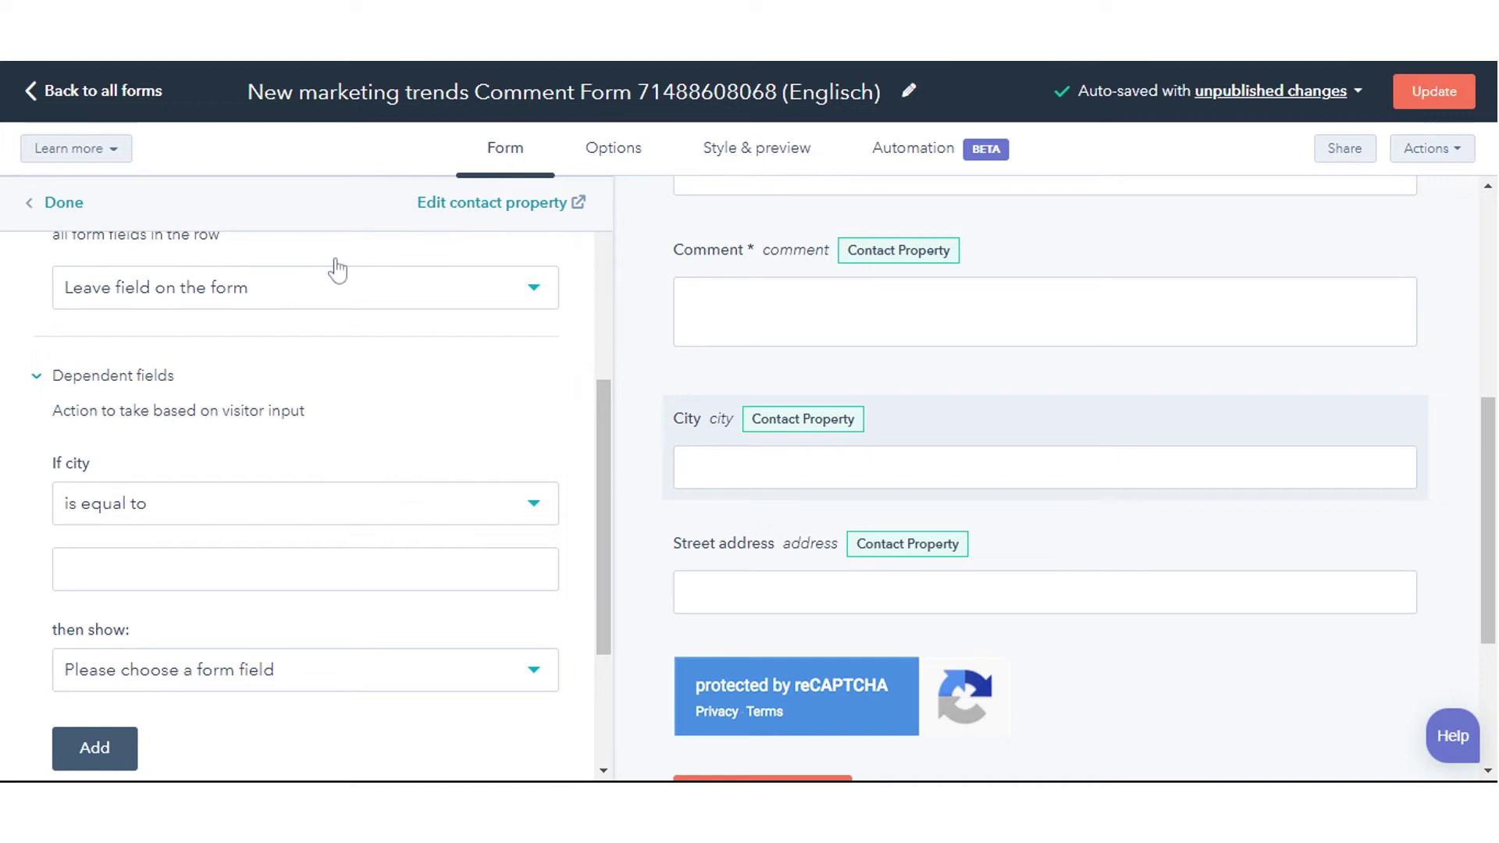
Enter India as the City rule value and open the 'then show' field list.
{"action": "key", "text": "Tab"}
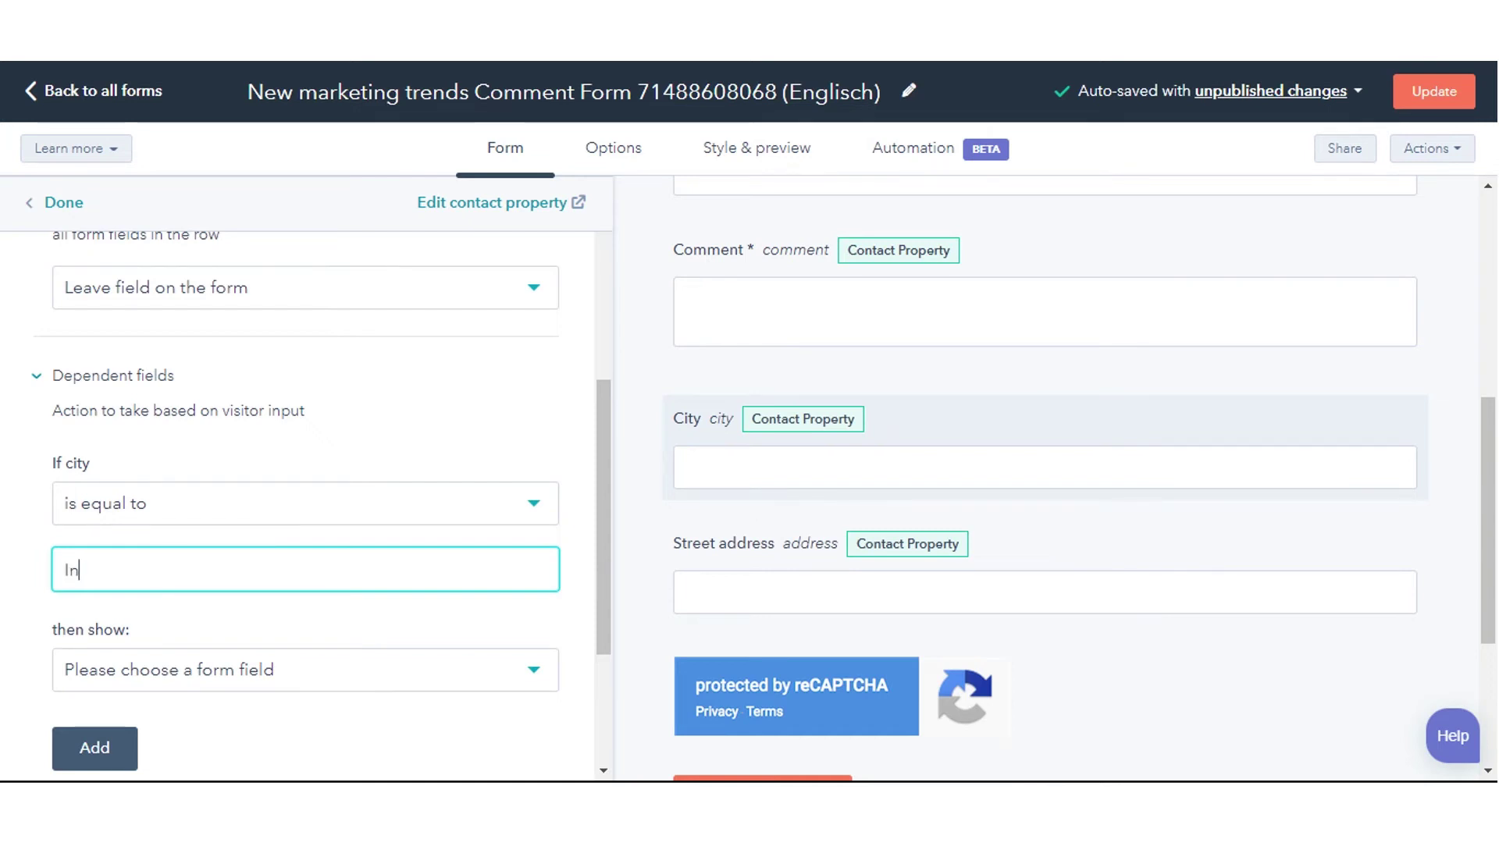
{"action": "type", "text": "dia"}
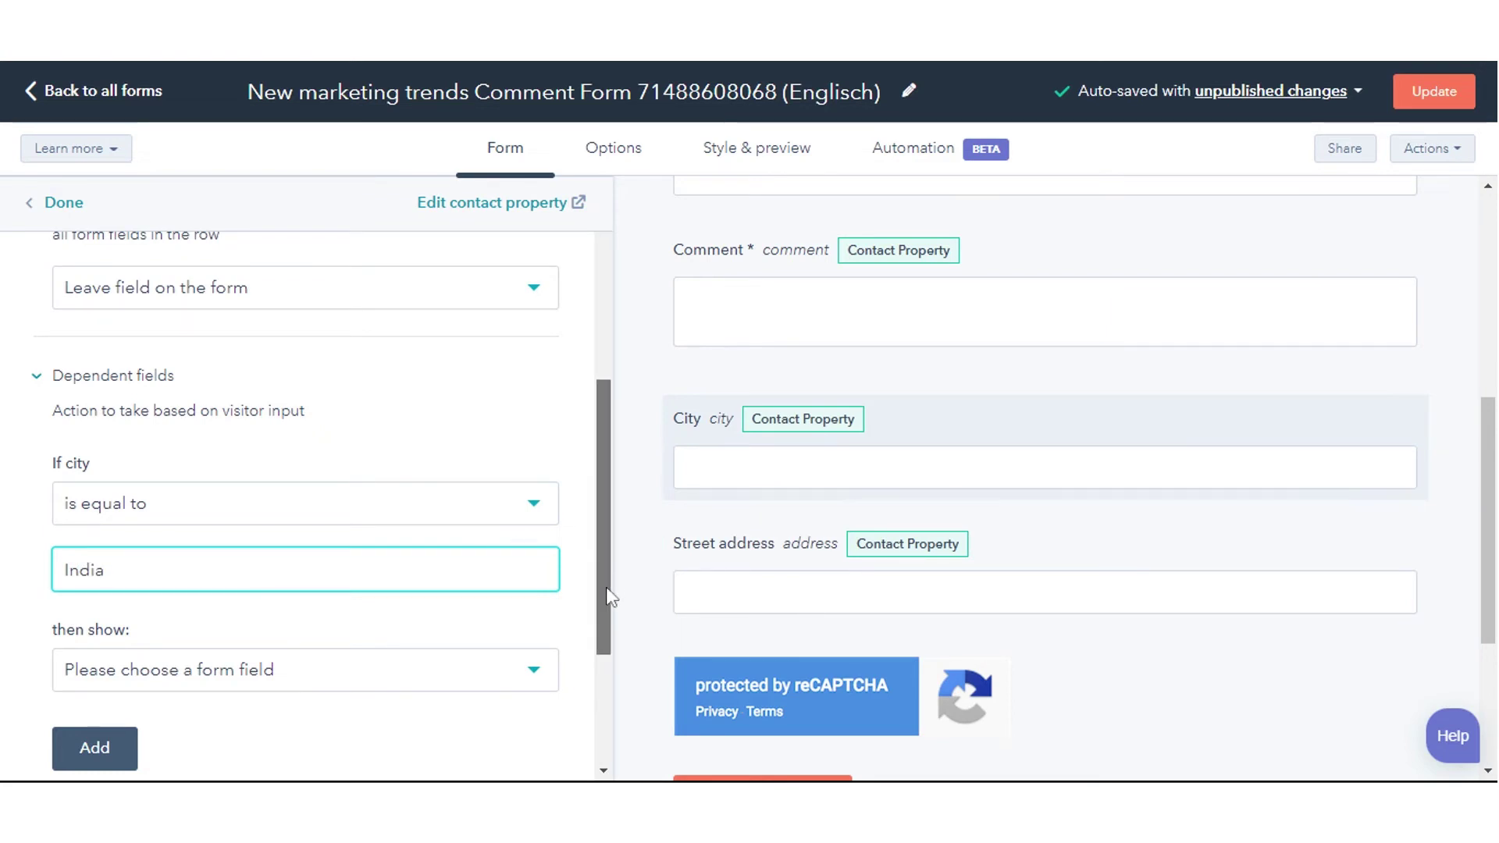
{"action": "left_click_drag", "start_coordinate": [608, 597], "coordinate": [606, 627]}
{"action": "left_click", "coordinate": [434, 599]}
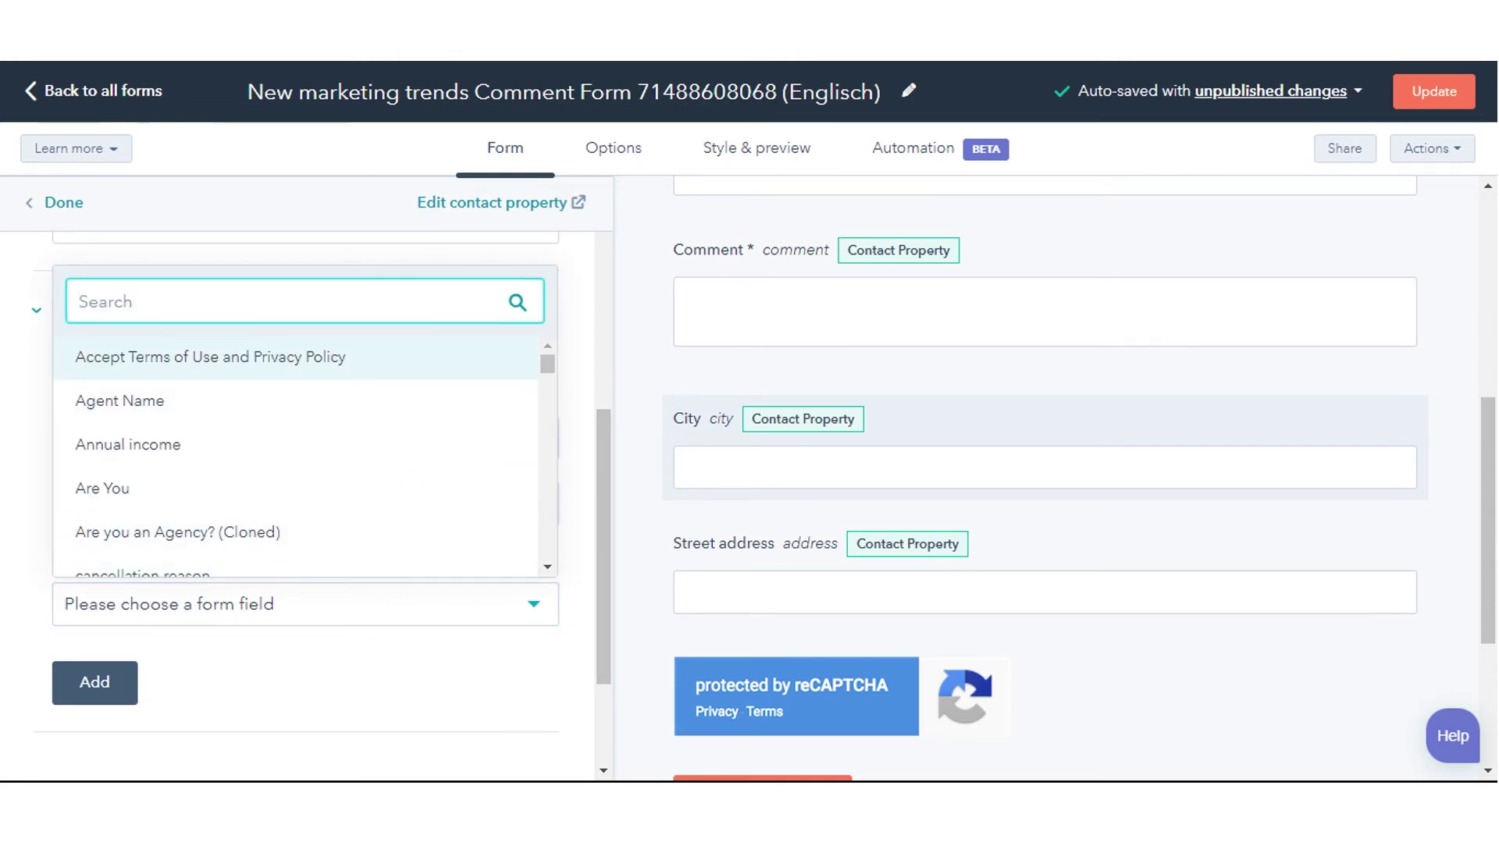
{"action": "type", "text": "posta"}
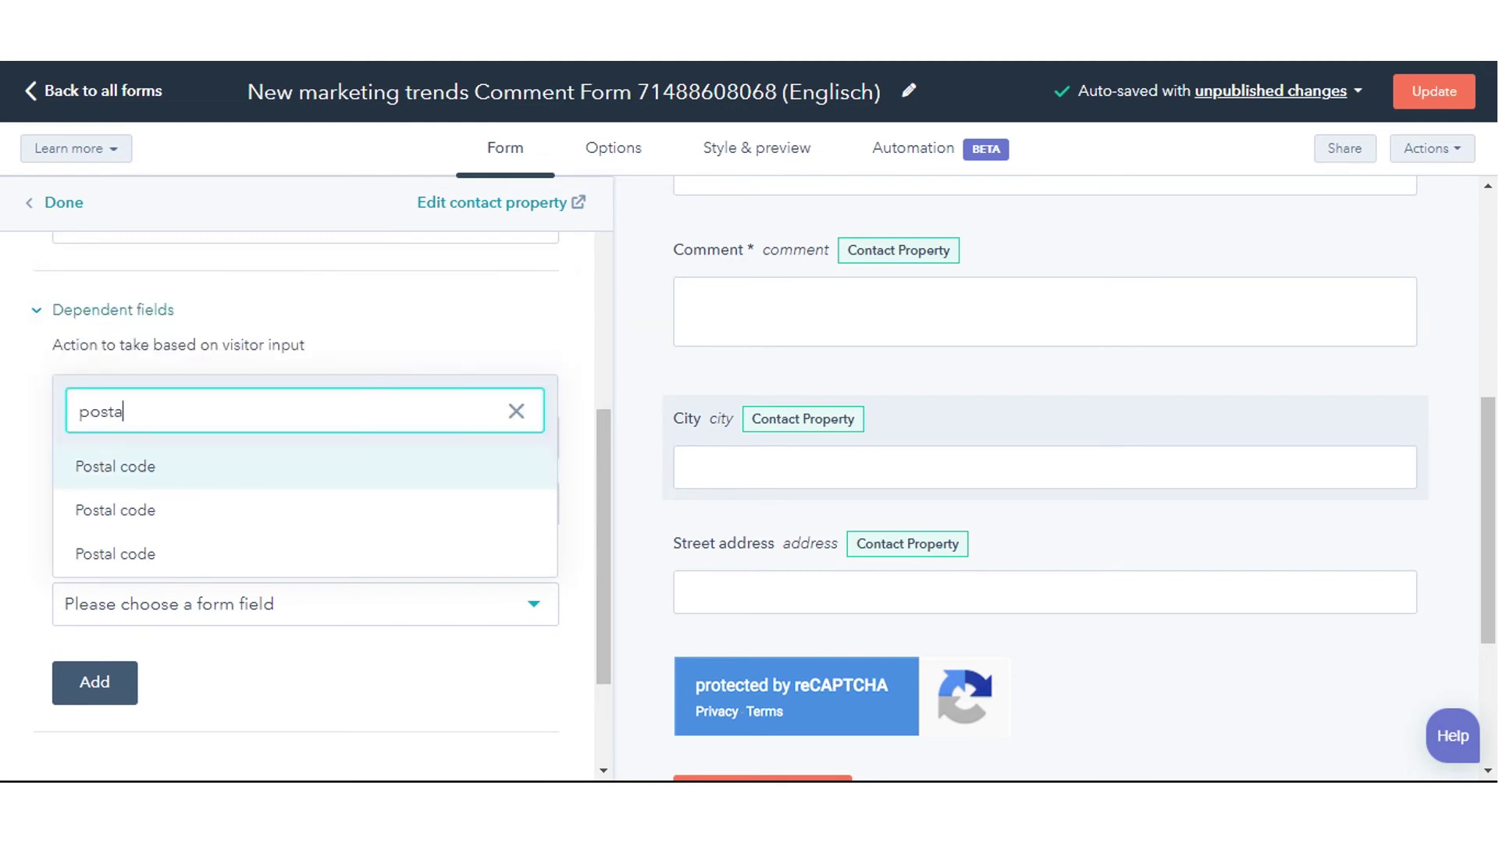
Choose Postal code as the field to show and add the City-equals-India rule.
{"action": "left_click", "coordinate": [172, 470]}
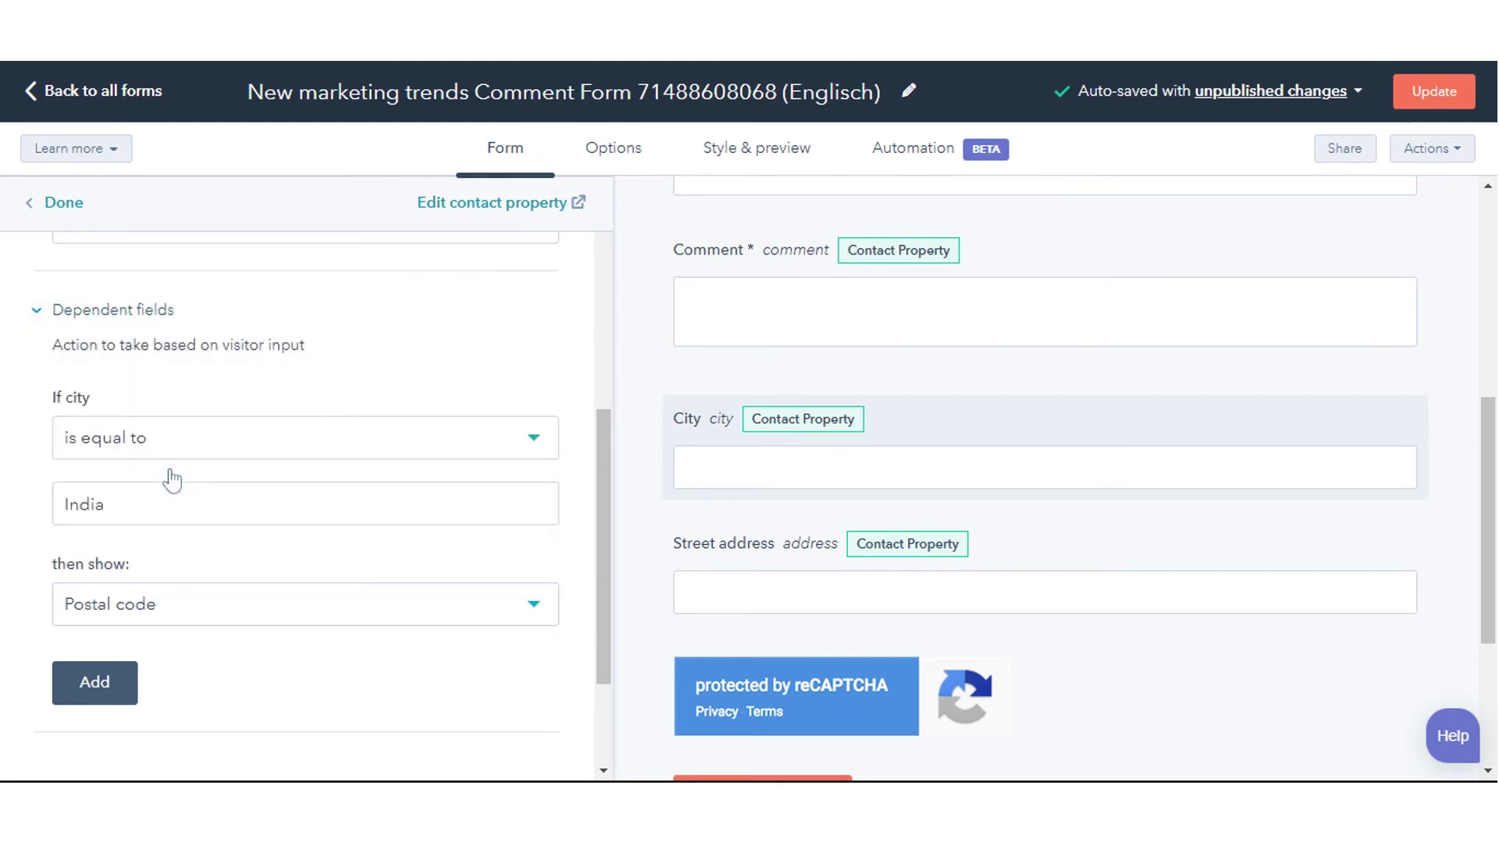
{"action": "left_click", "coordinate": [98, 693]}
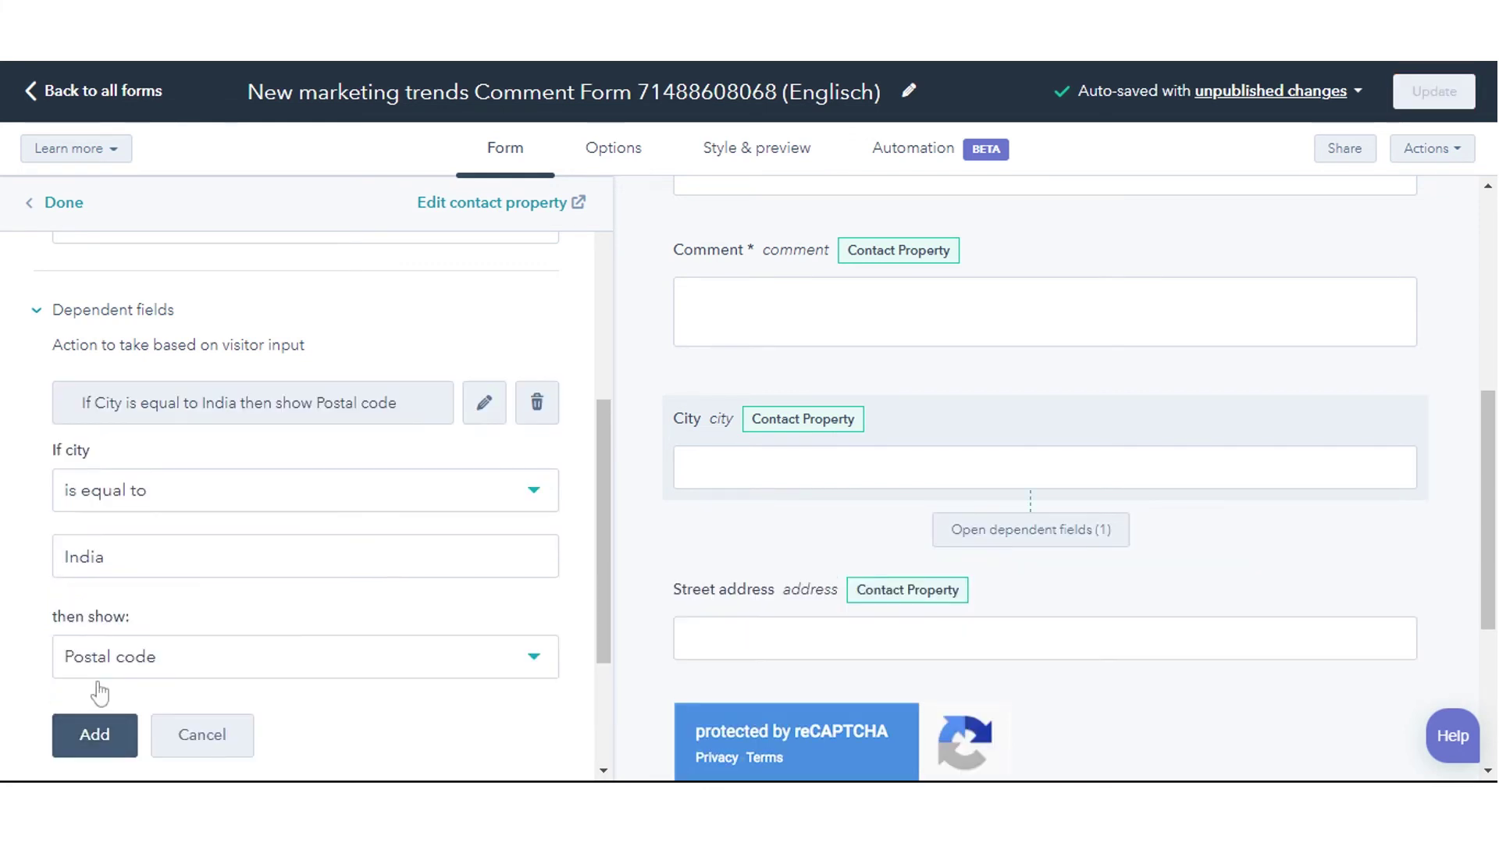